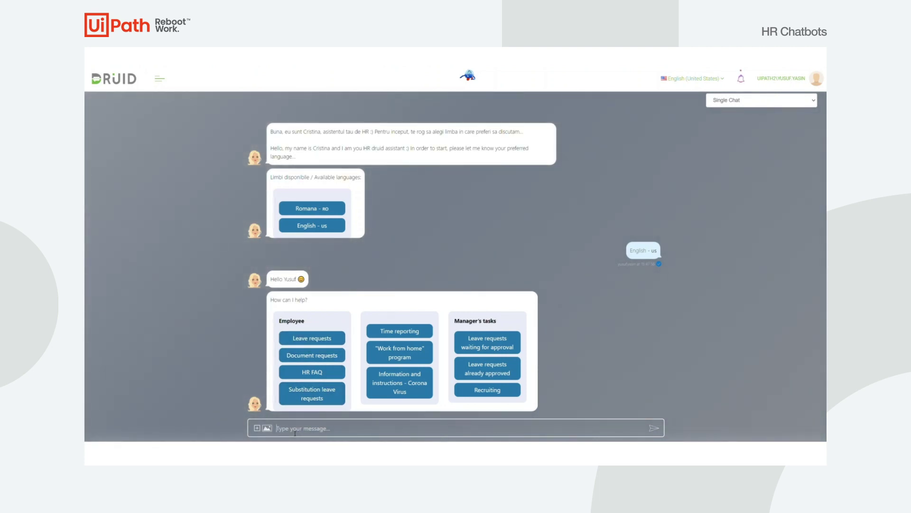
- Ask the bot 'i want to do an mba', then answer No to filling in the form now
type("i wan")
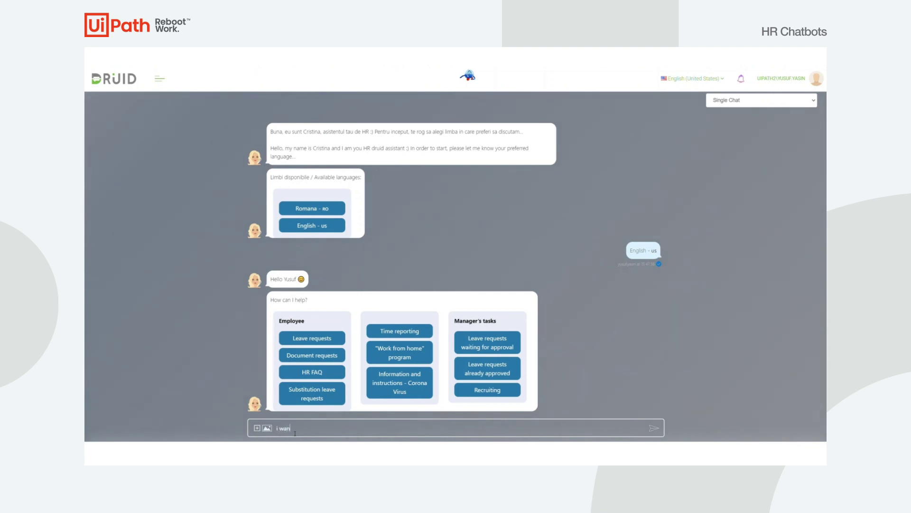
type("t to do an mba")
key("Return")
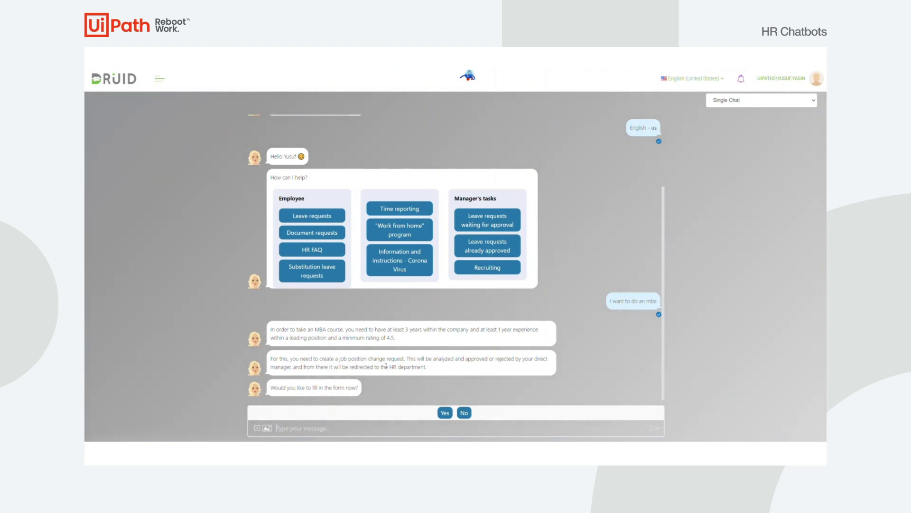
left_click(461, 412)
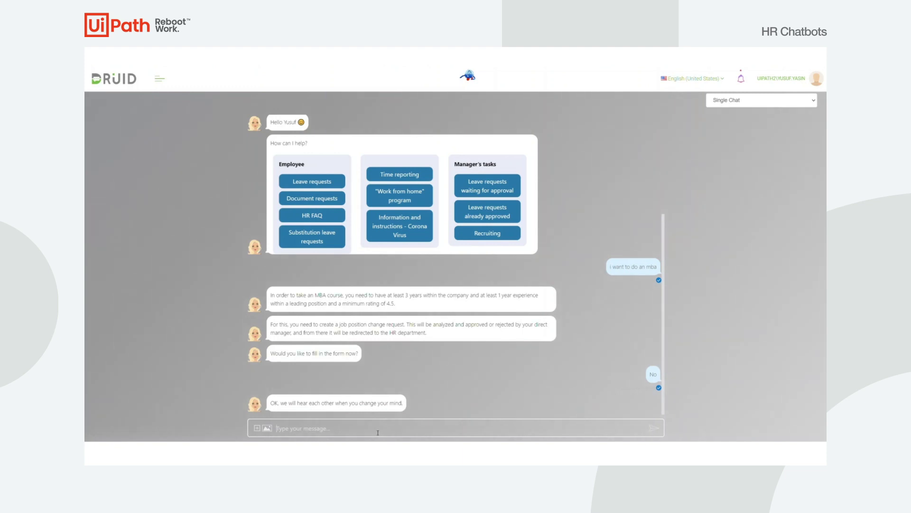
- Send 'i want to register a leave request' and choose Holiday as the leave type
type("i wan")
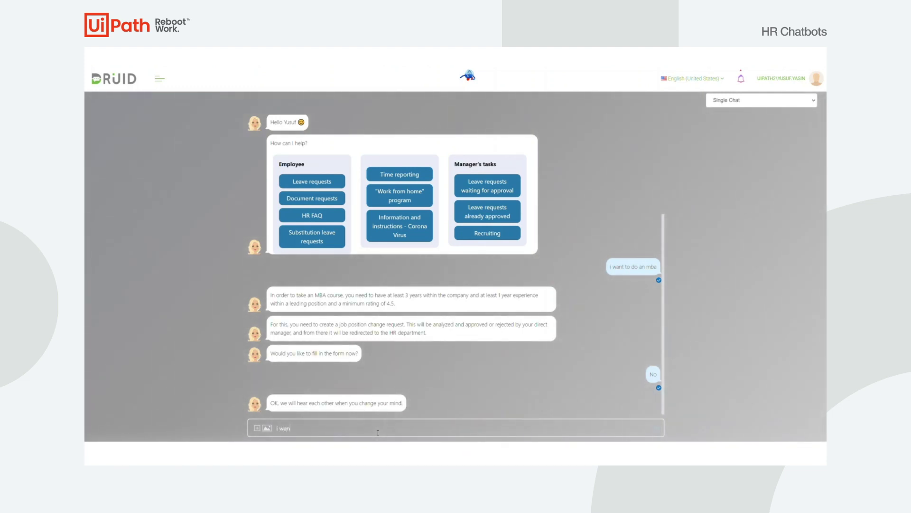
type("t to register ")
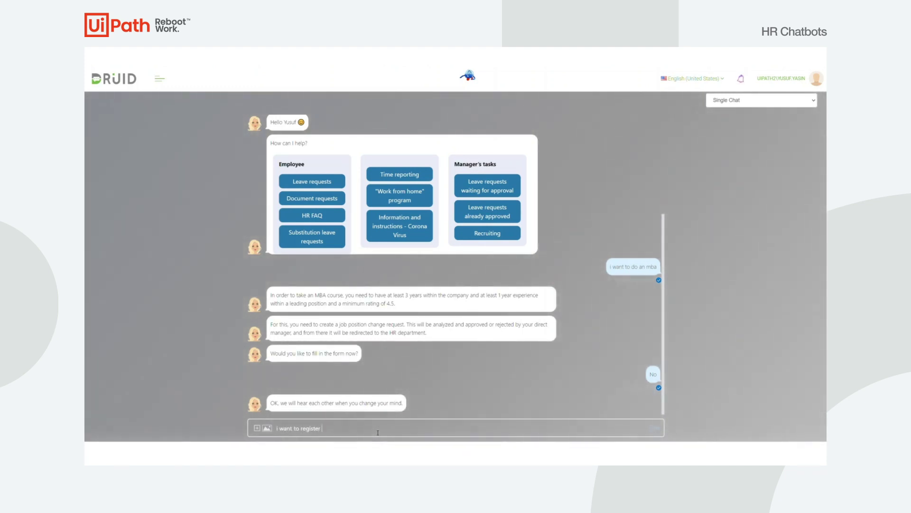
type("a leave request")
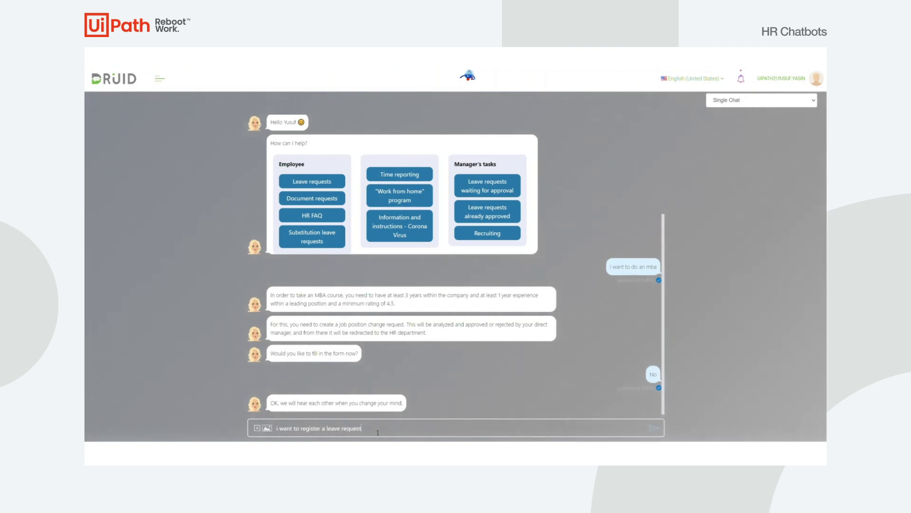
key("Return")
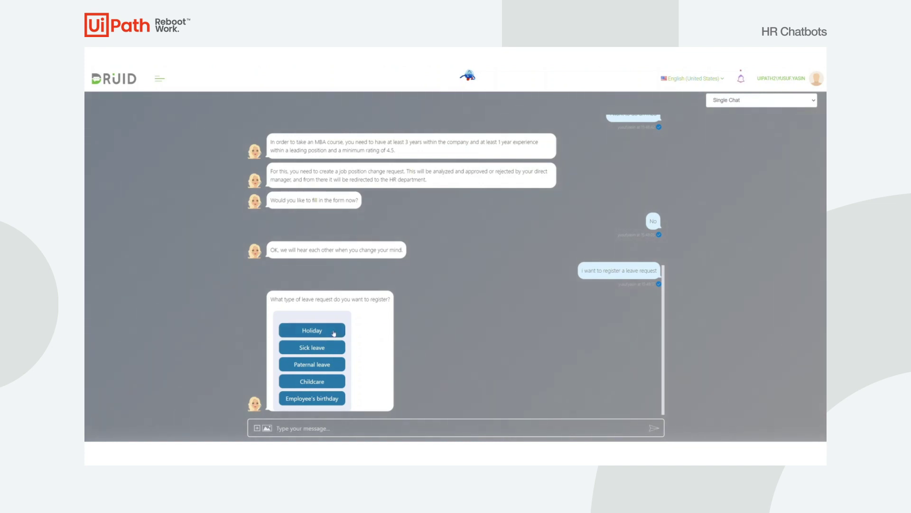
left_click(331, 333)
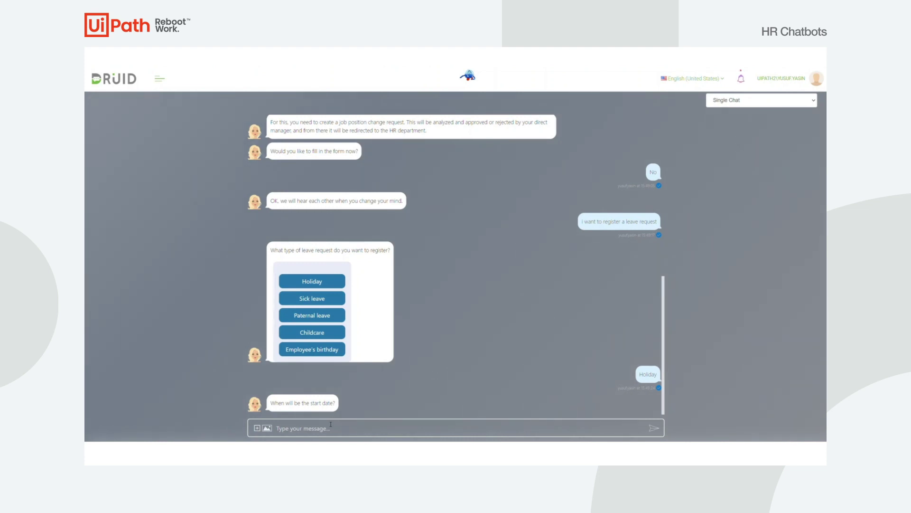
- Give the leave dates as tomorrow to friday
type("tomorrow")
key("Return")
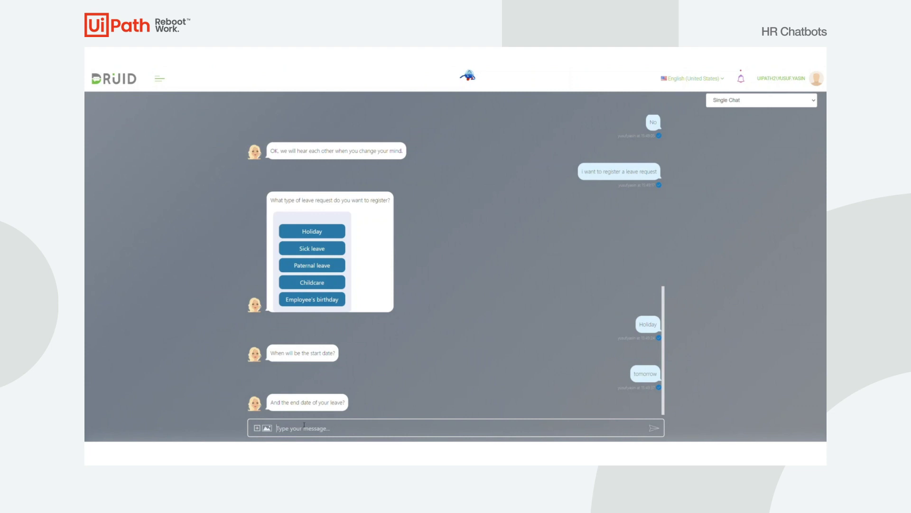
type("t")
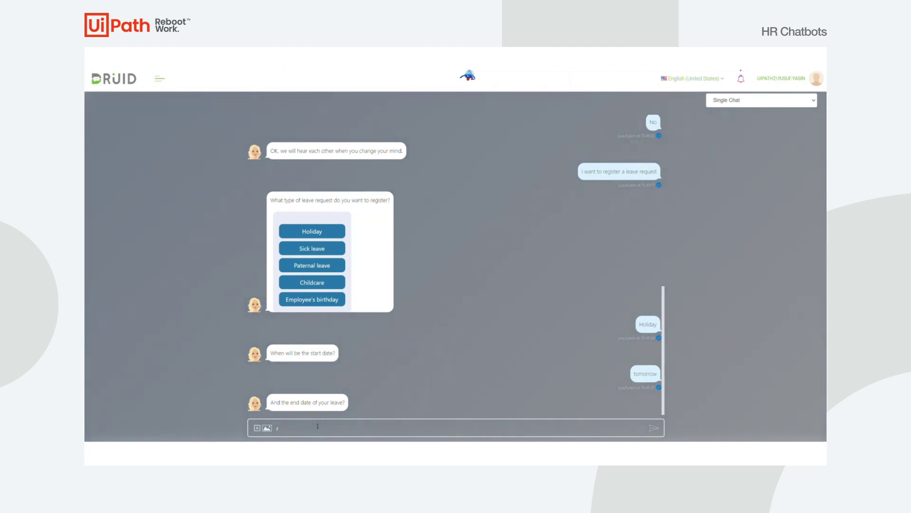
type("riday")
key("Return")
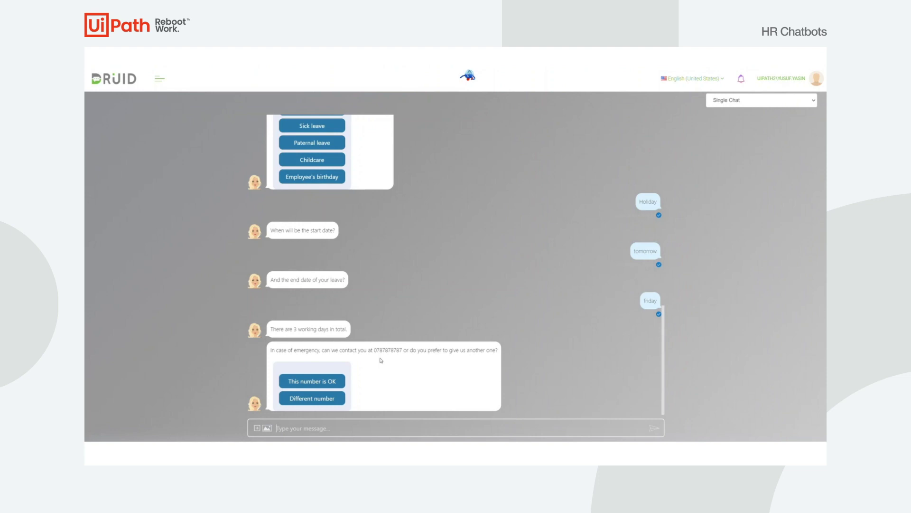
- Keep the emergency contact number, accept the substitute, then cancel the 4/21–4/23/2021 request
left_click(312, 383)
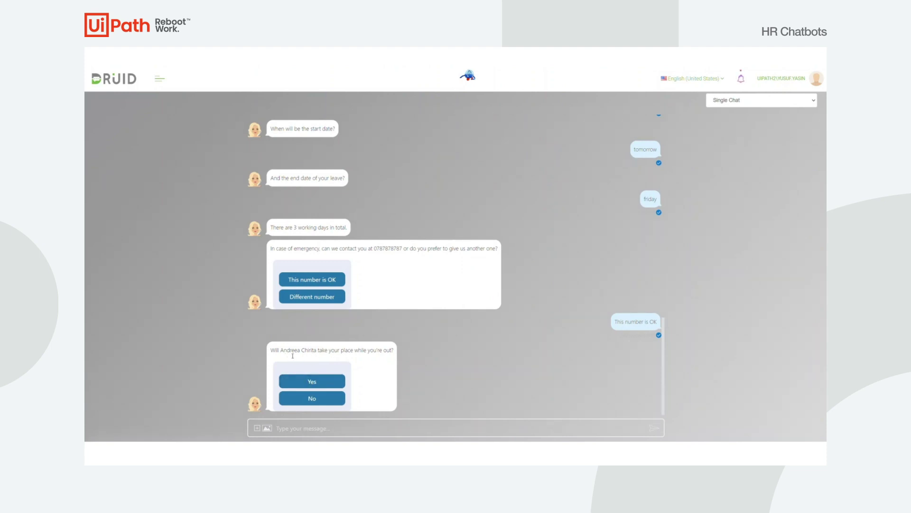
left_click(312, 380)
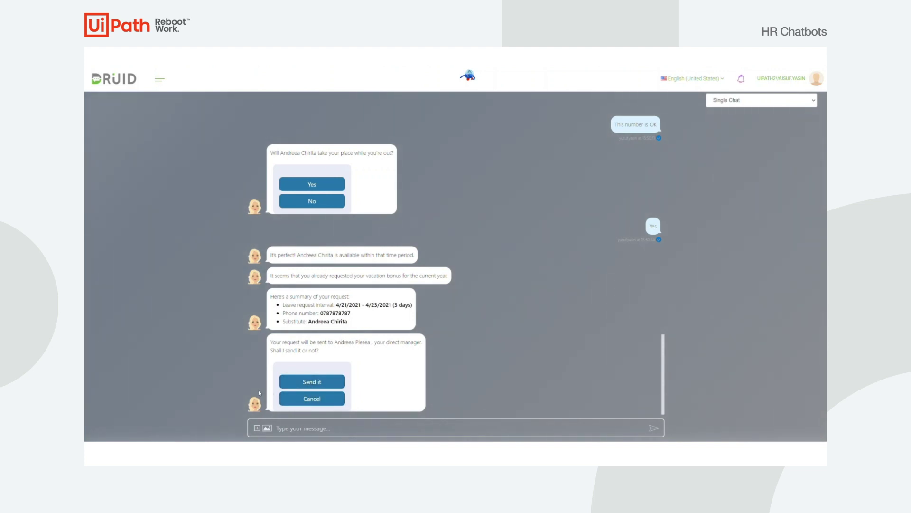
left_click(323, 399)
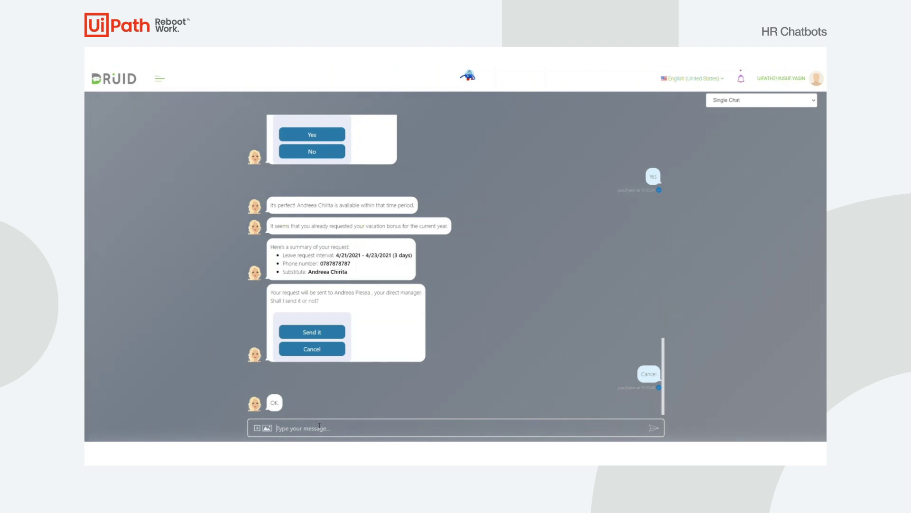
- Request an Employee certificate for employment purposes, then return to the Menu
type("i need a ce")
type("rtiificate")
key("Return")
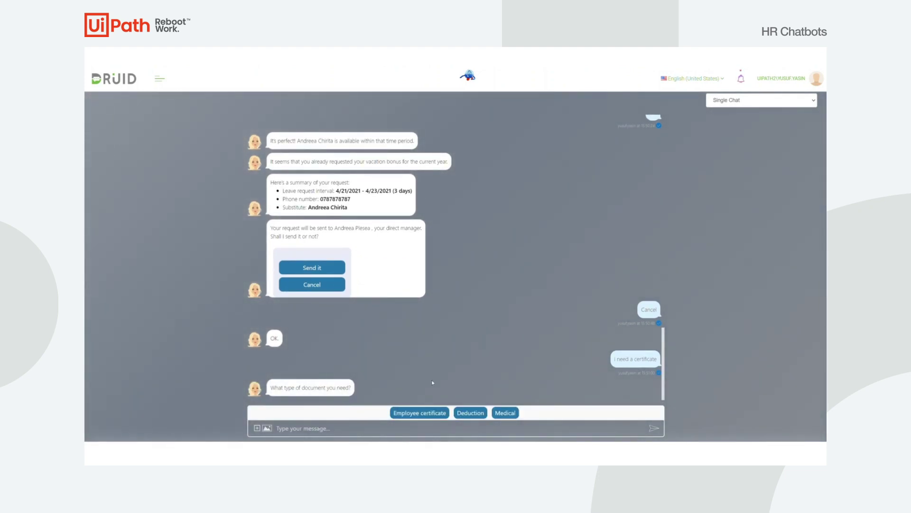
left_click(404, 413)
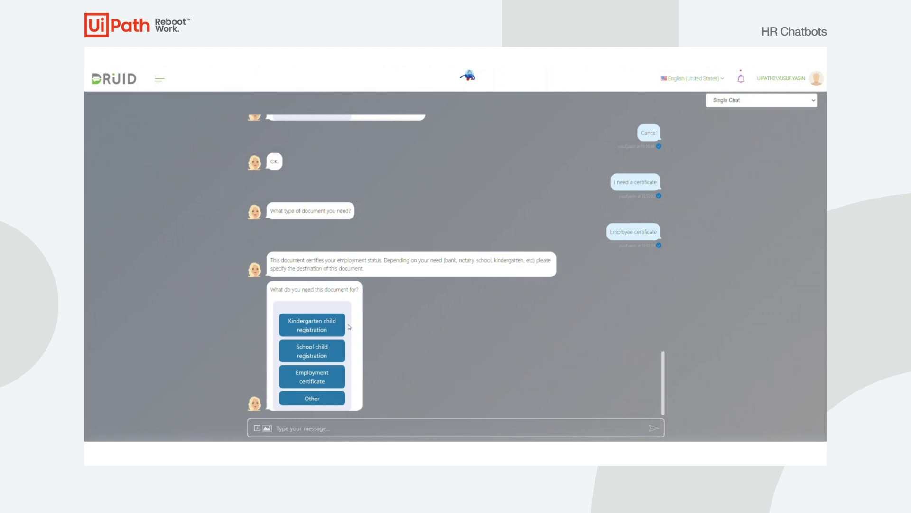
left_click(316, 376)
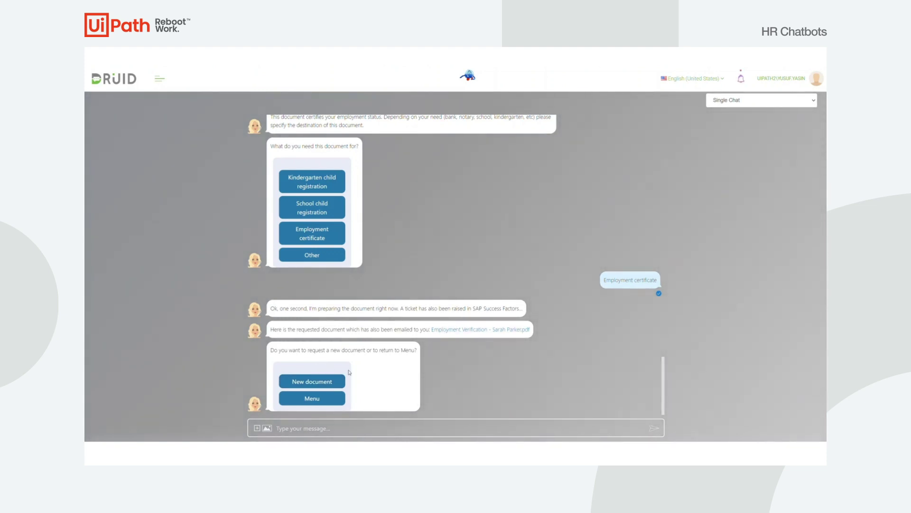
left_click(314, 398)
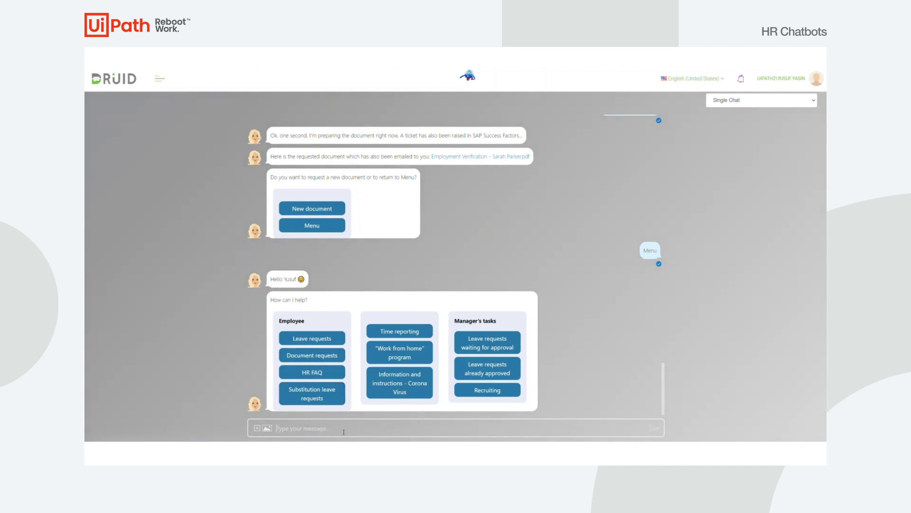
- Ask the bot 'i want to see my payment slip' to get the 5,850 RON net breakdown
type("i w")
type("my payment")
type("p")
key("Return")
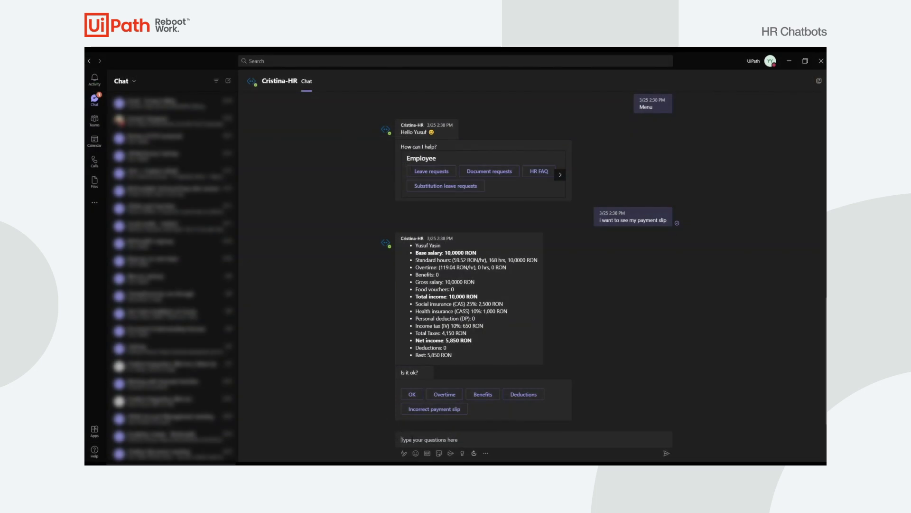
- In Teams, send the HR bot 'i want to bring my pet to work', correcting 'wnat' to 'want'
left_click(401, 433)
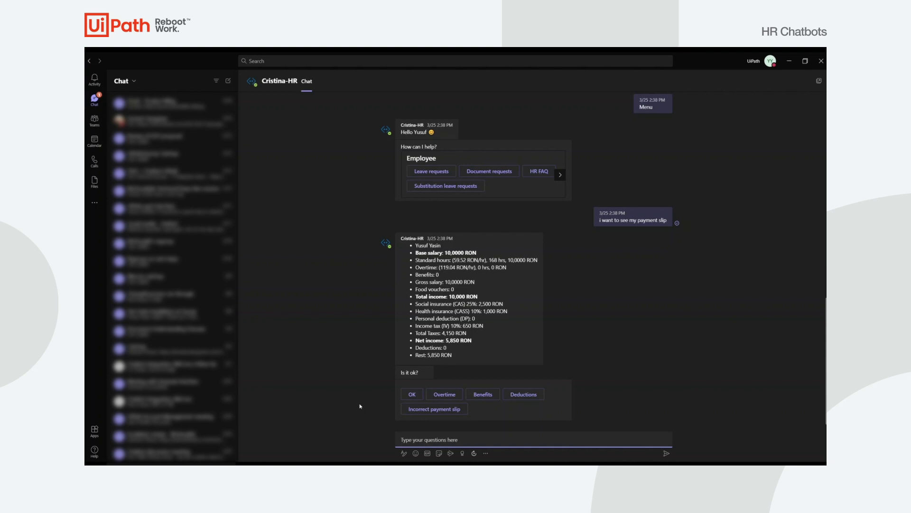
type("i wnat to bri")
type("ng my pet")
type(" to work")
double_click(408, 440)
type("want")
key("Return")
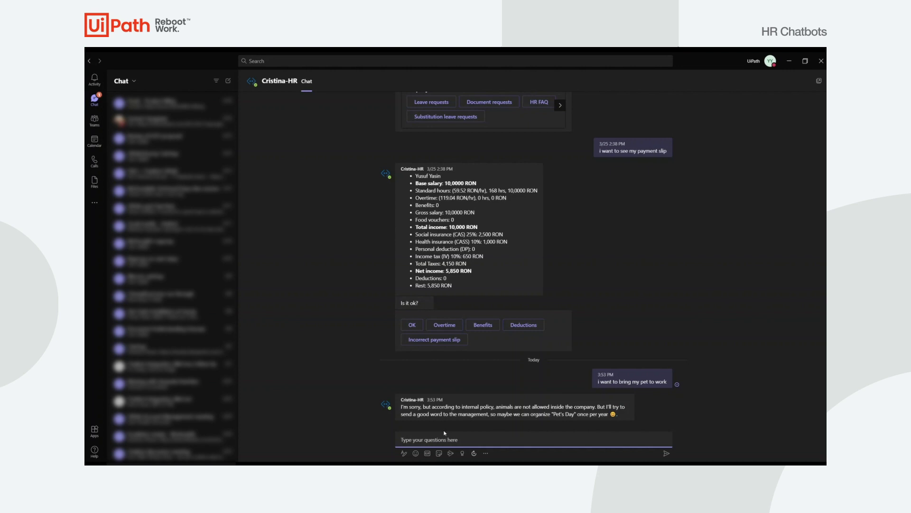
- In Teams, send 'i need a certificate', choosing Employee certificate and Employment certificate
type("i need a")
type(" certificat")
type("e")
key("Return")
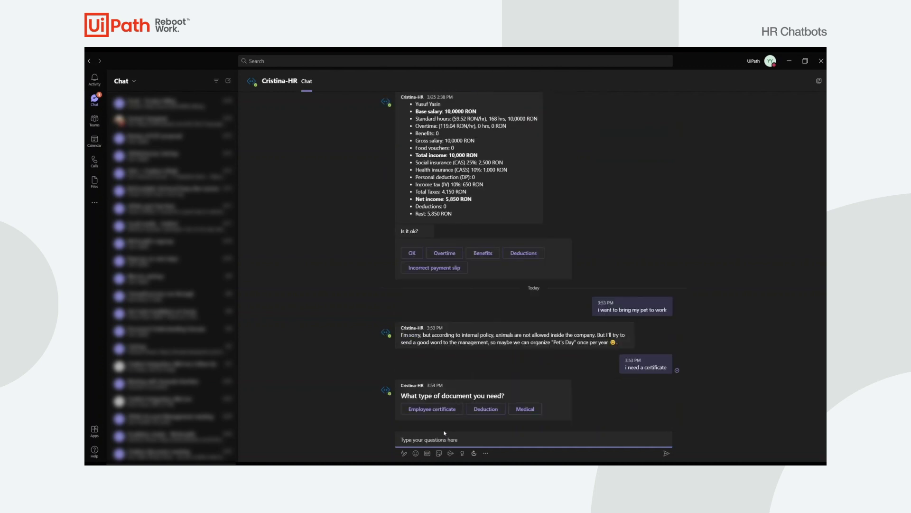
left_click(453, 409)
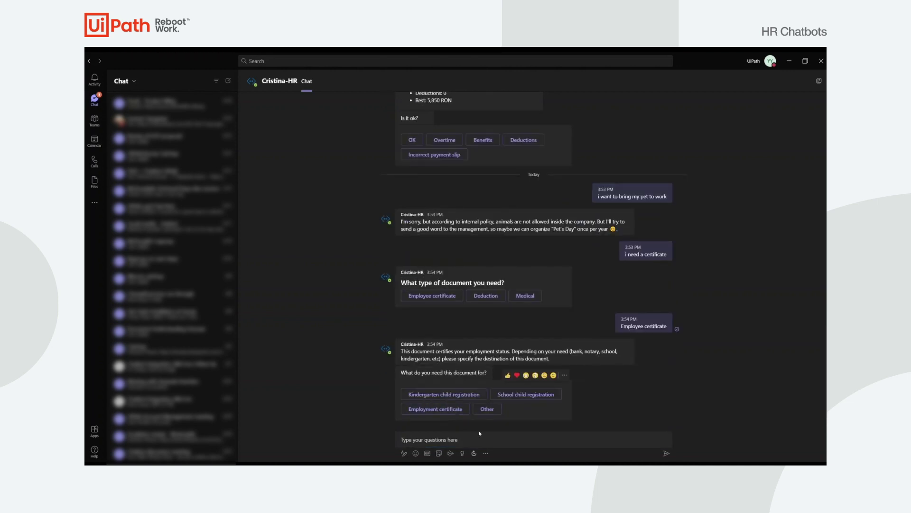
left_click(433, 411)
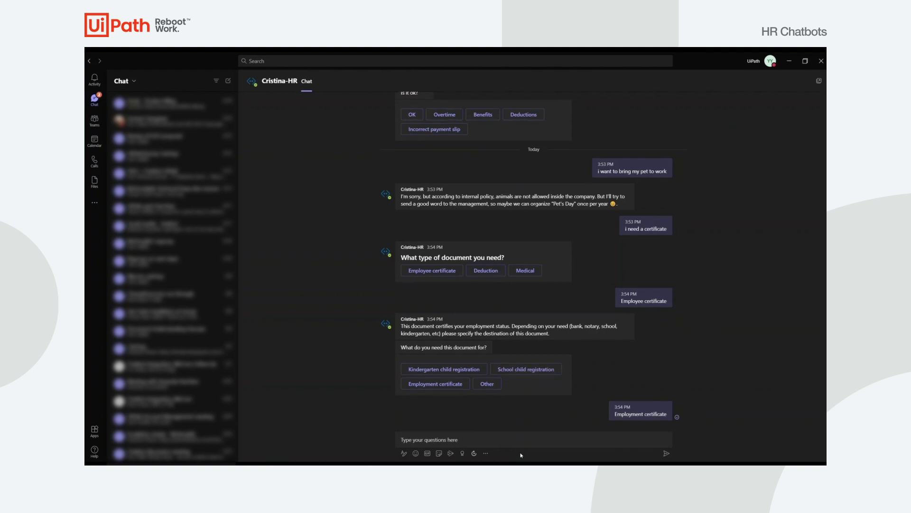